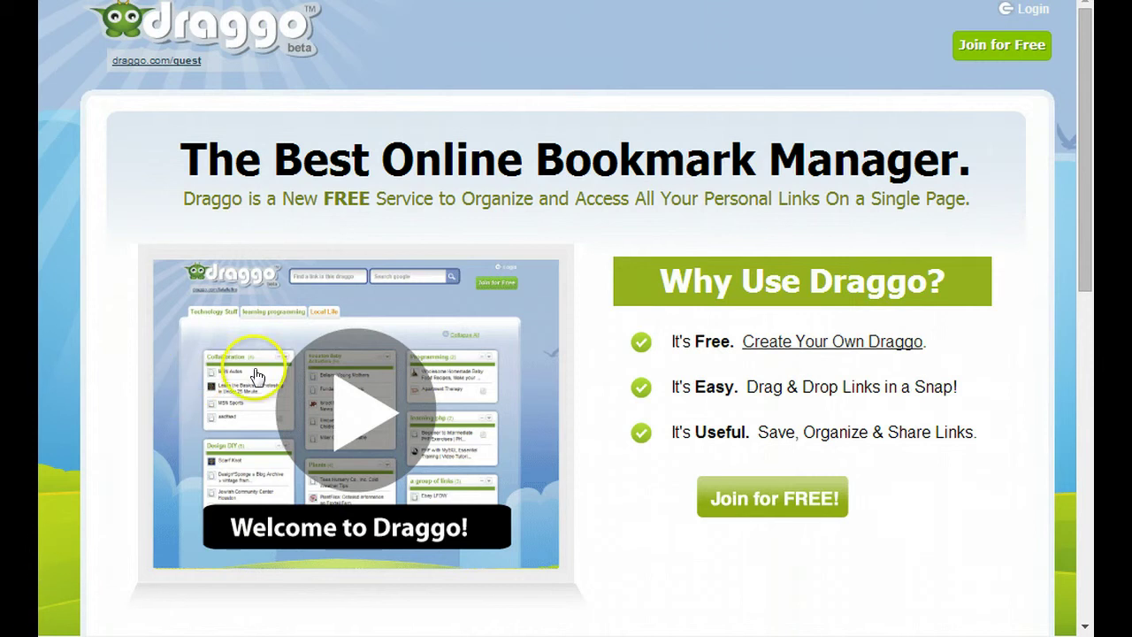
Step: Start a free Draggo account sign-up and reach Step 2, Get Our Browser Button
{"action": "left_click", "coordinate": [998, 53]}
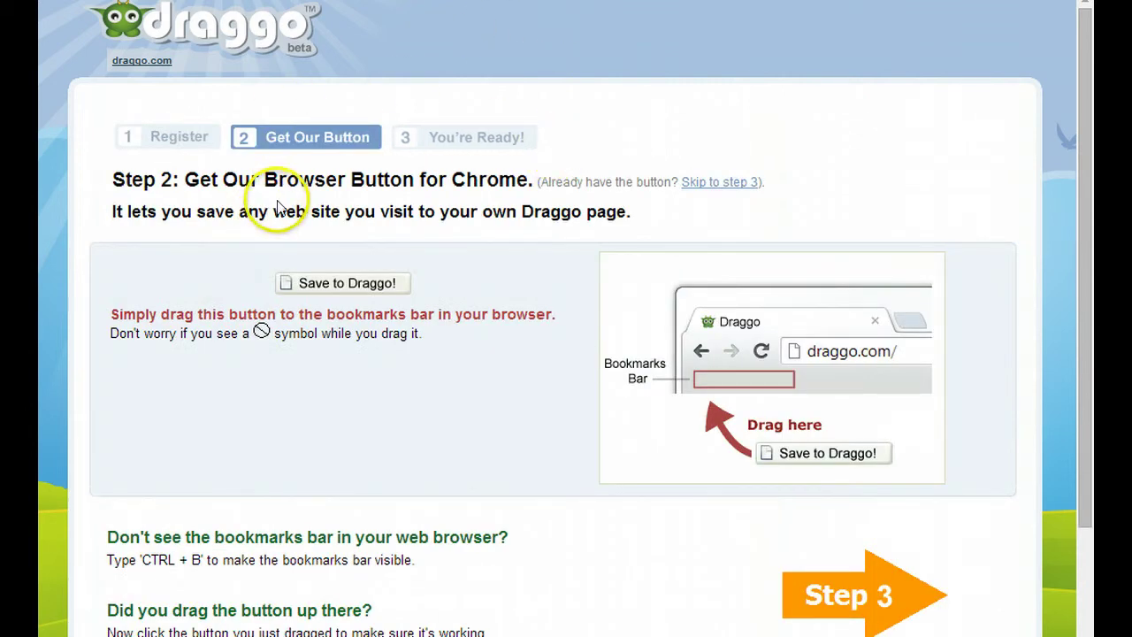
Step: Show the bookmarks bar, place the Save to Draggo! bookmarklet on it, and reach You're Ready!
{"action": "left_click_drag", "start_coordinate": [341, 277], "coordinate": [469, 0]}
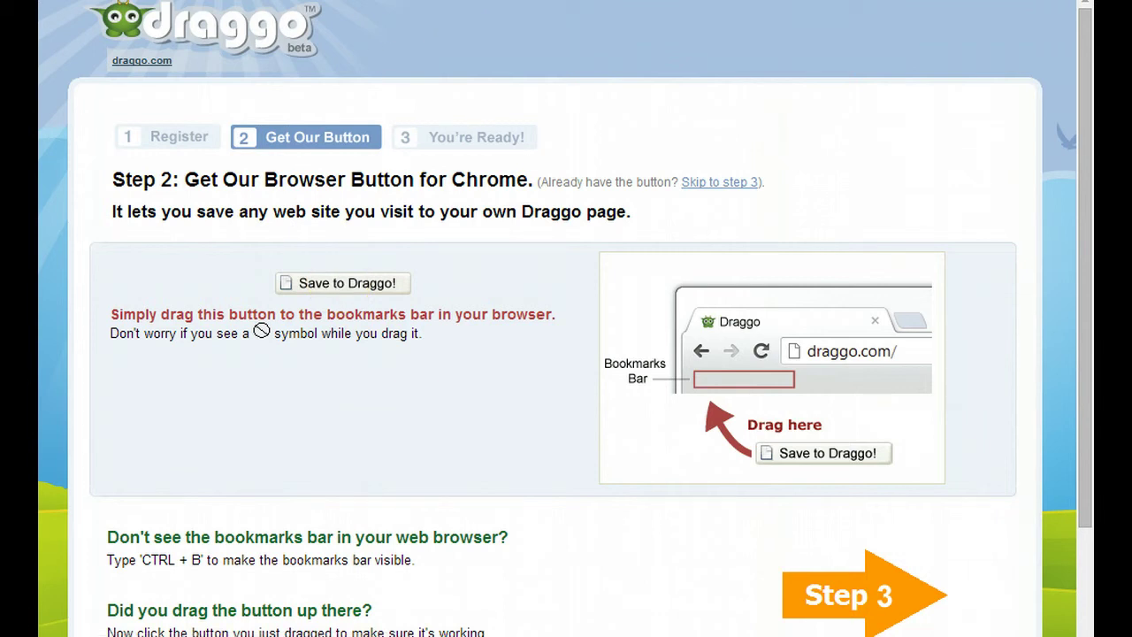
{"action": "key", "text": "ctrl+shift+b"}
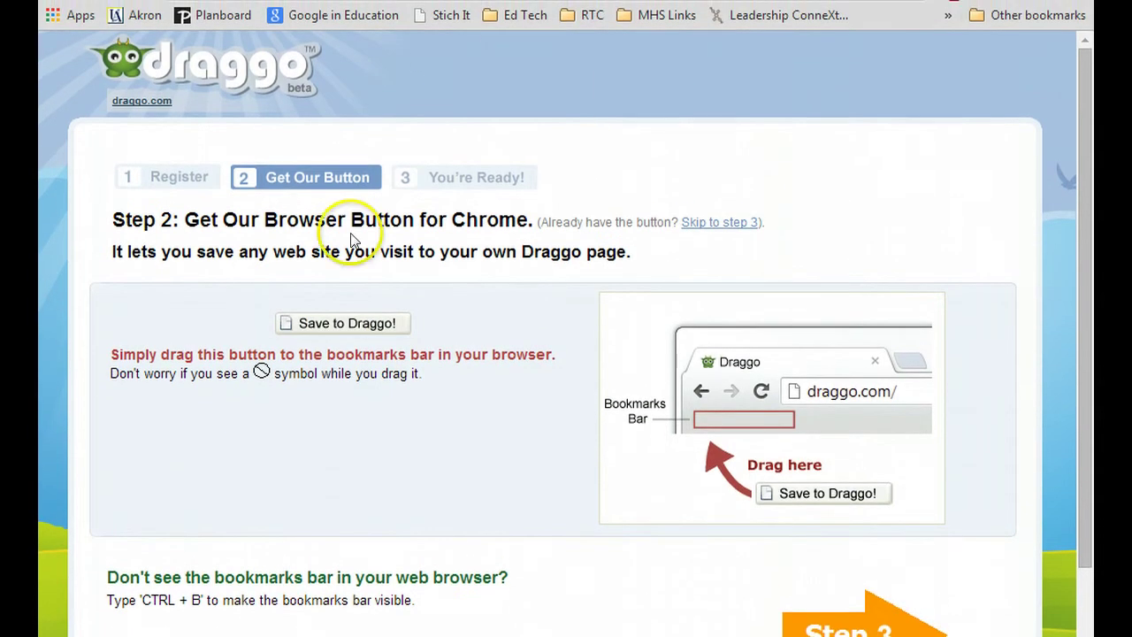
{"action": "left_click", "coordinate": [330, 323]}
{"action": "left_click_drag", "start_coordinate": [300, 301], "coordinate": [112, 16]}
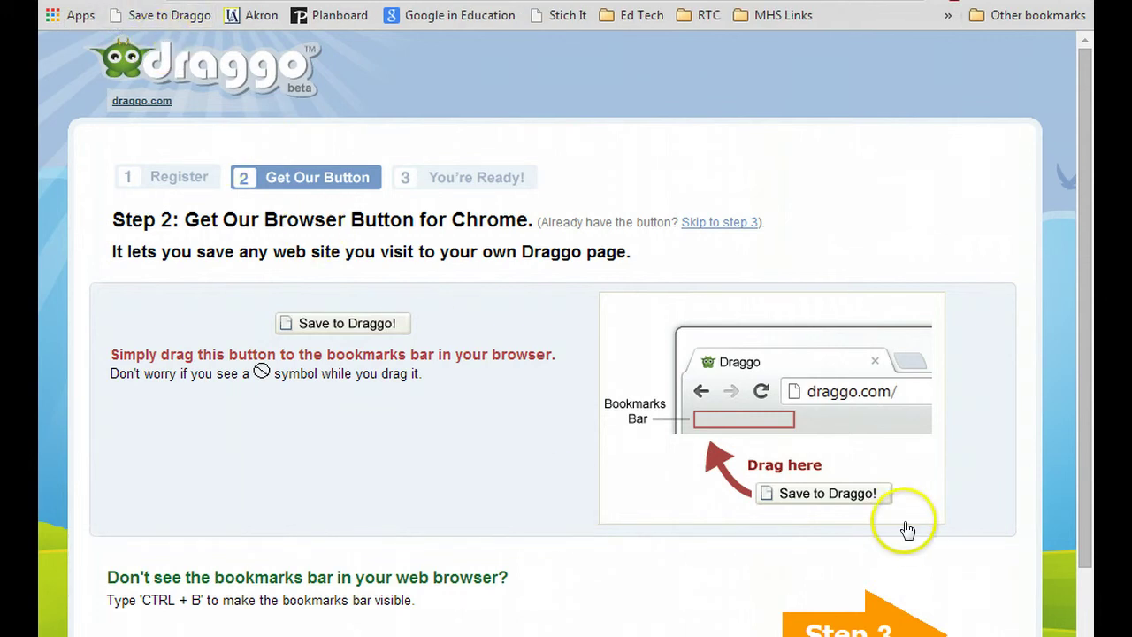
{"action": "scroll", "coordinate": [887, 521], "scroll_direction": "down", "scroll_amount": 1}
{"action": "left_click", "coordinate": [854, 537]}
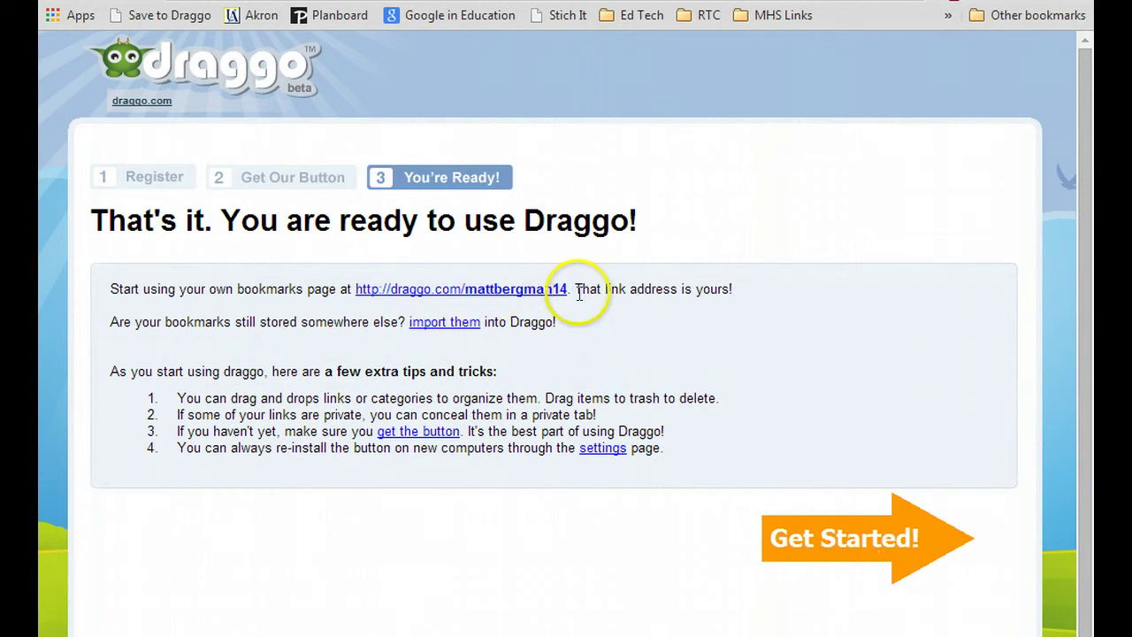
Step: Open the personal draggo.com page showing Tab 1 with its sample categories
{"action": "left_click", "coordinate": [502, 299]}
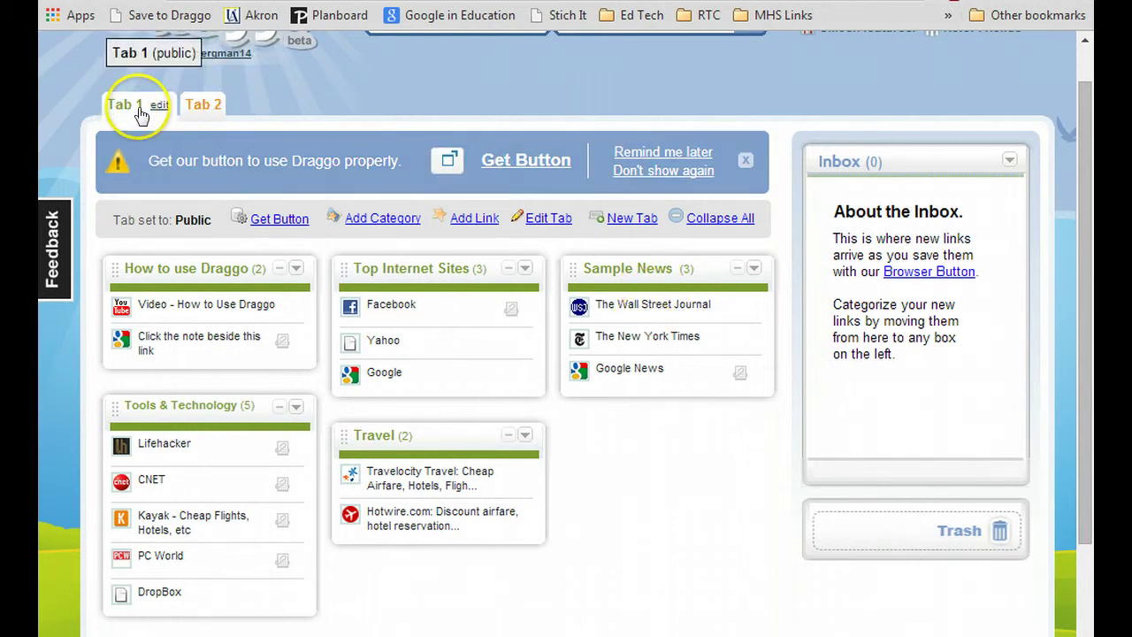
Step: On the private Tab 2, create and save a new category named Web 2.0
{"action": "left_click", "coordinate": [211, 105]}
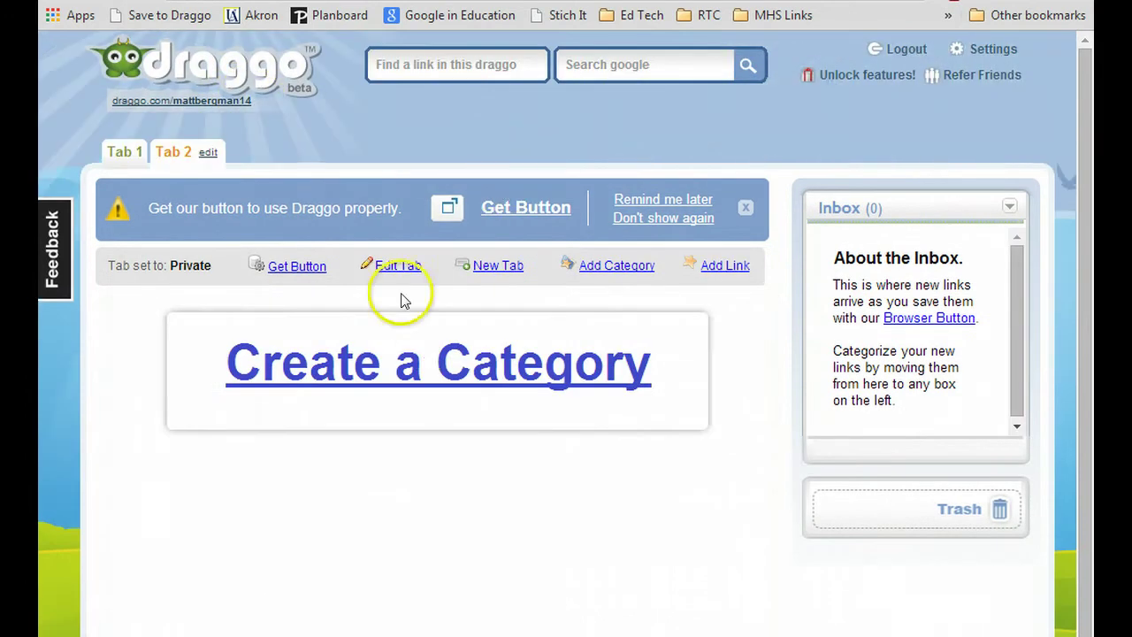
{"action": "left_click", "coordinate": [435, 374]}
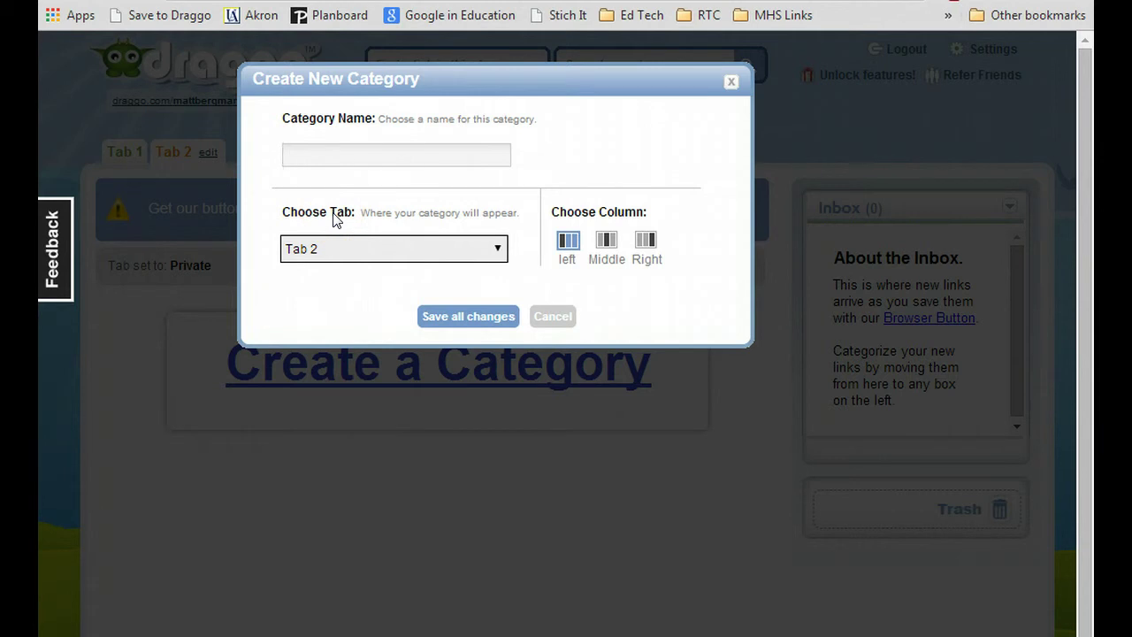
{"action": "type", "text": "Web 2.0"}
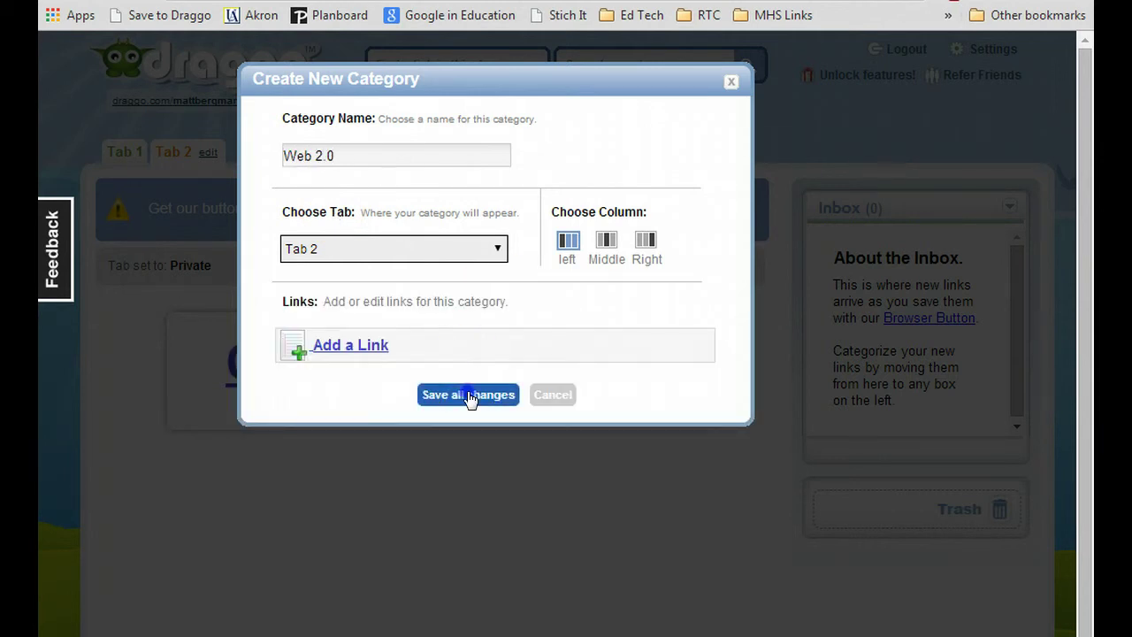
{"action": "left_click", "coordinate": [470, 396]}
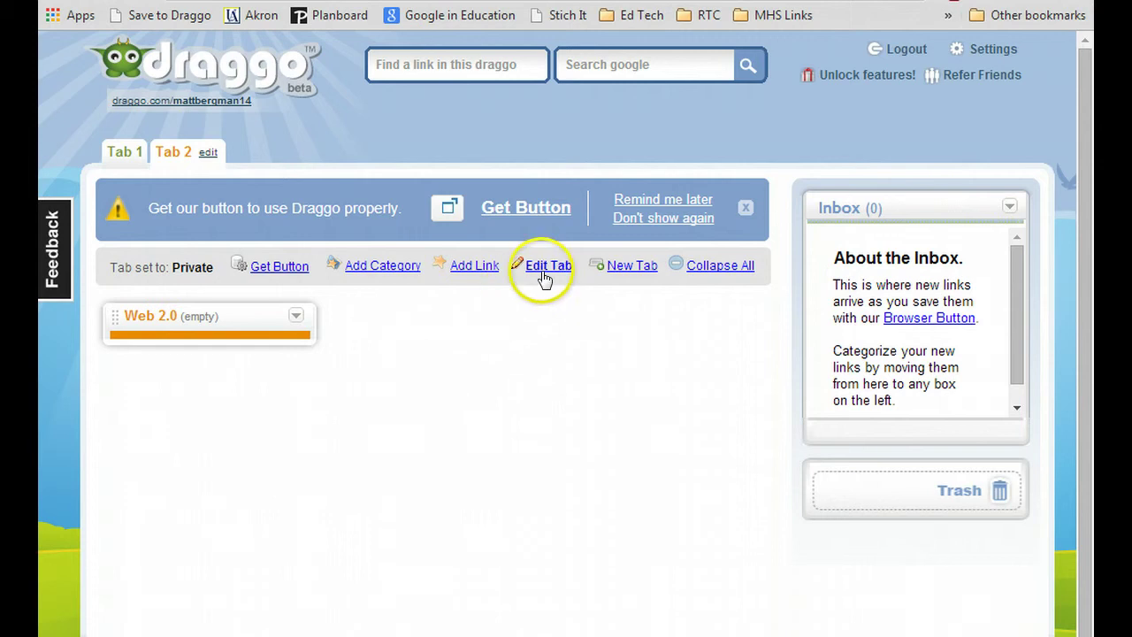
Step: Rename Tab 2 to School, then open a blank new browser tab
{"action": "left_click", "coordinate": [208, 156]}
{"action": "triple_click", "coordinate": [281, 266]}
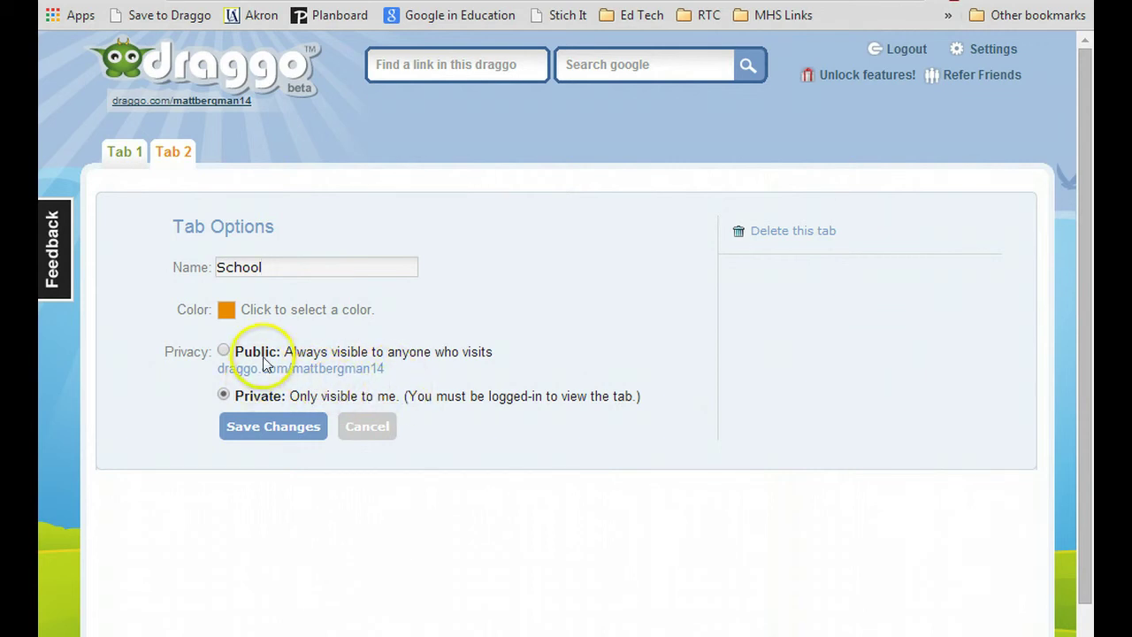
{"action": "left_click", "coordinate": [277, 428]}
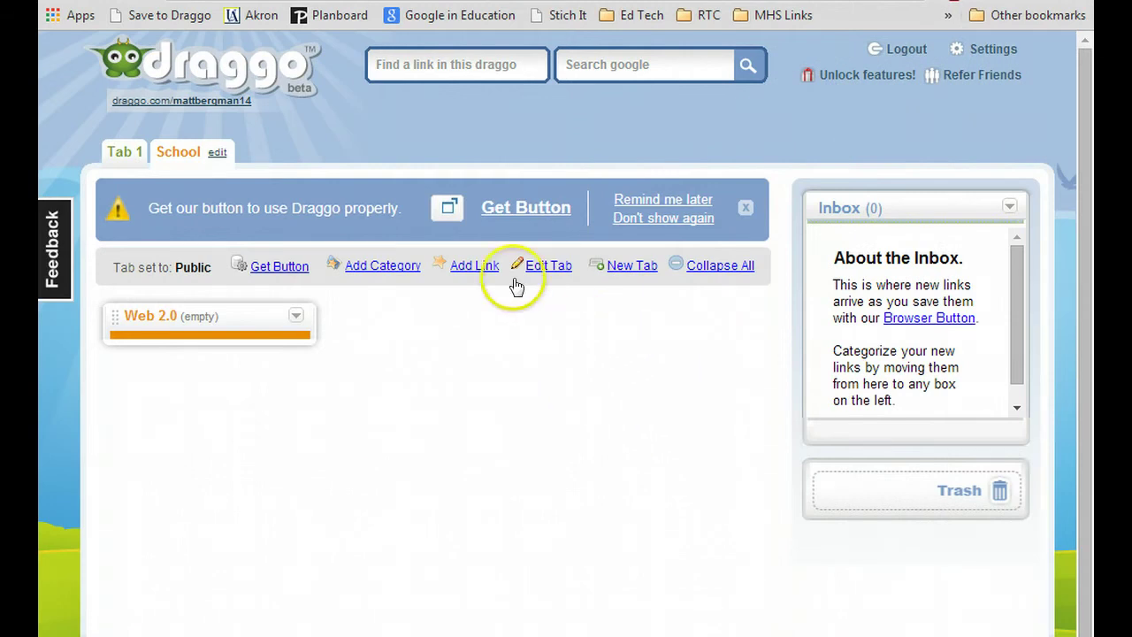
{"action": "key", "text": "ctrl+t"}
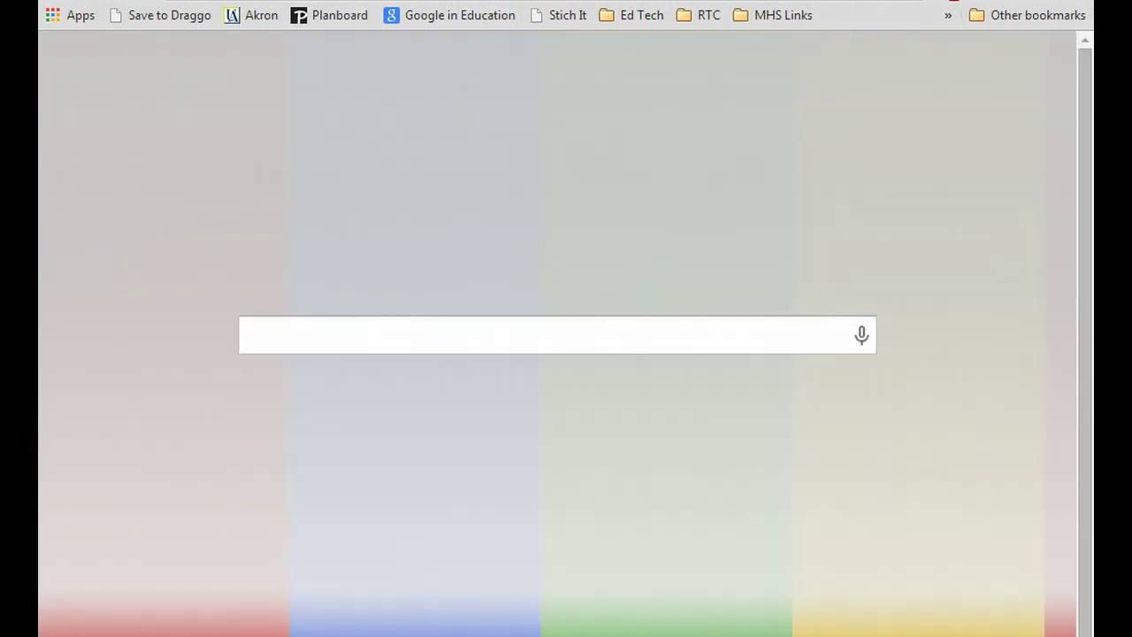
Step: Go to the USA Today site and start saving it to Draggo with the note 'News site'
{"action": "type", "text": "u"}
{"action": "key", "text": "Return"}
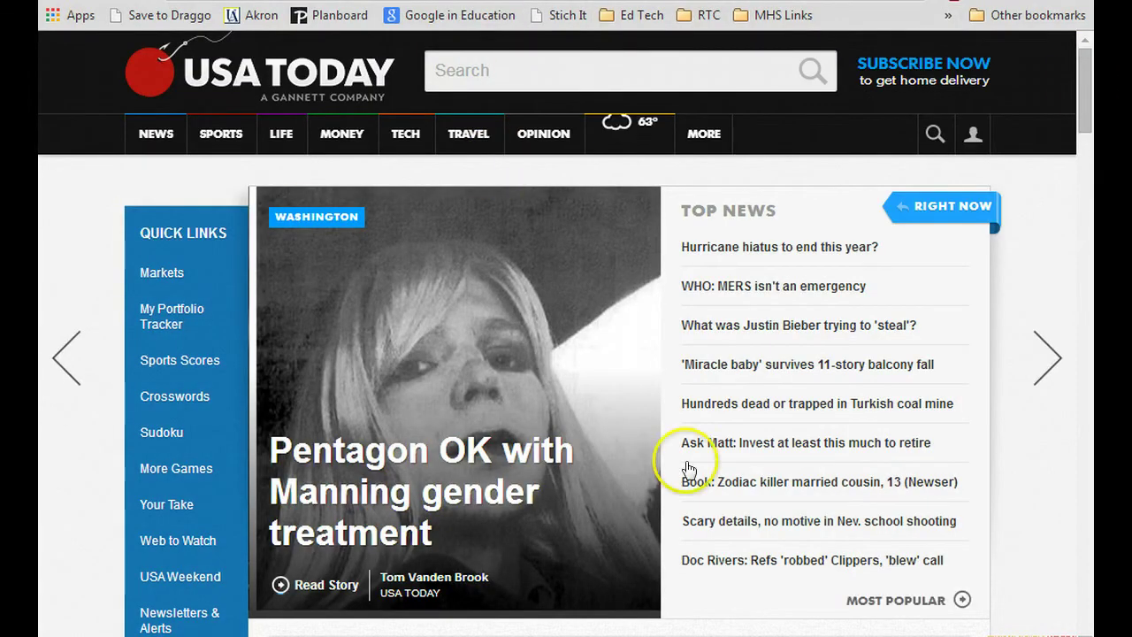
{"action": "left_click", "coordinate": [166, 23]}
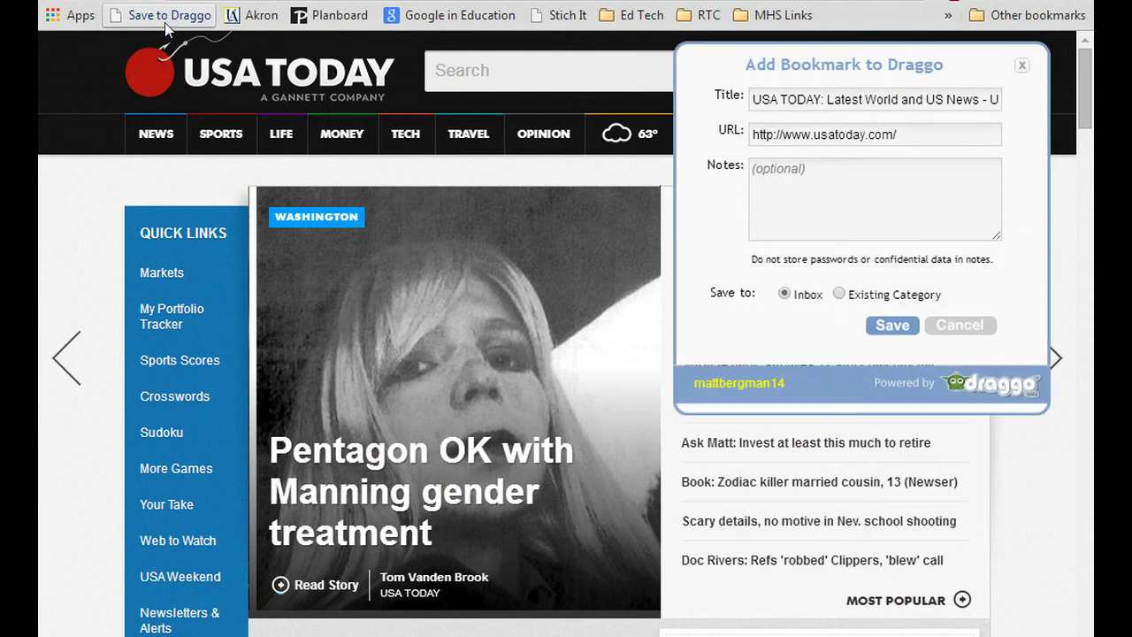
{"action": "left_click", "coordinate": [766, 168]}
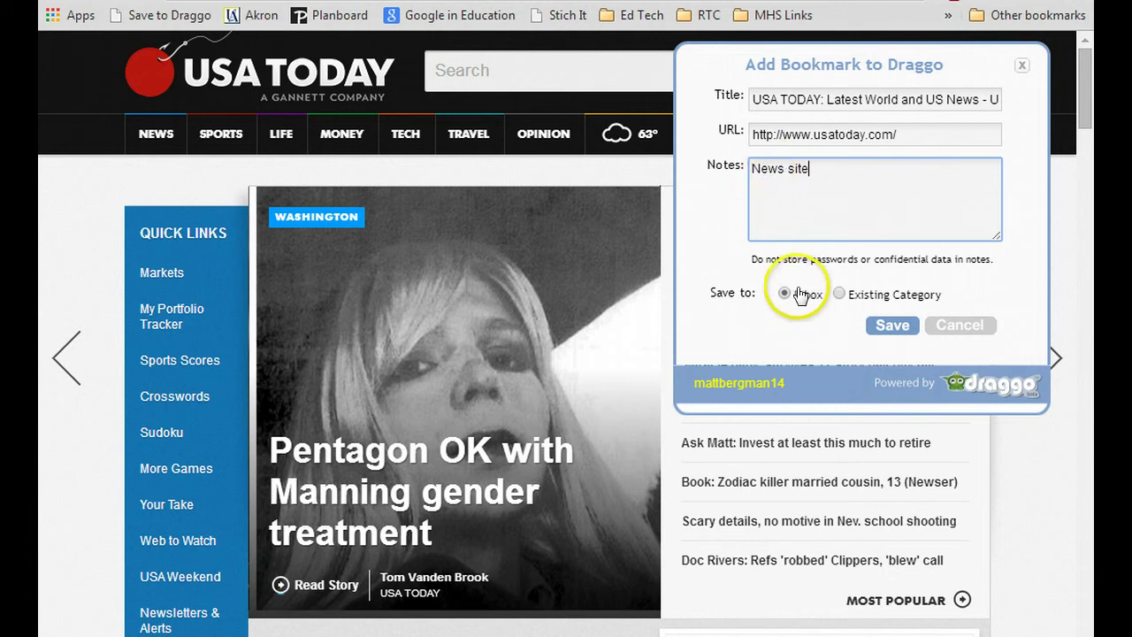
Step: File the USA Today bookmark in the existing Inbox category and return to the Draggo page
{"action": "left_click", "coordinate": [839, 295]}
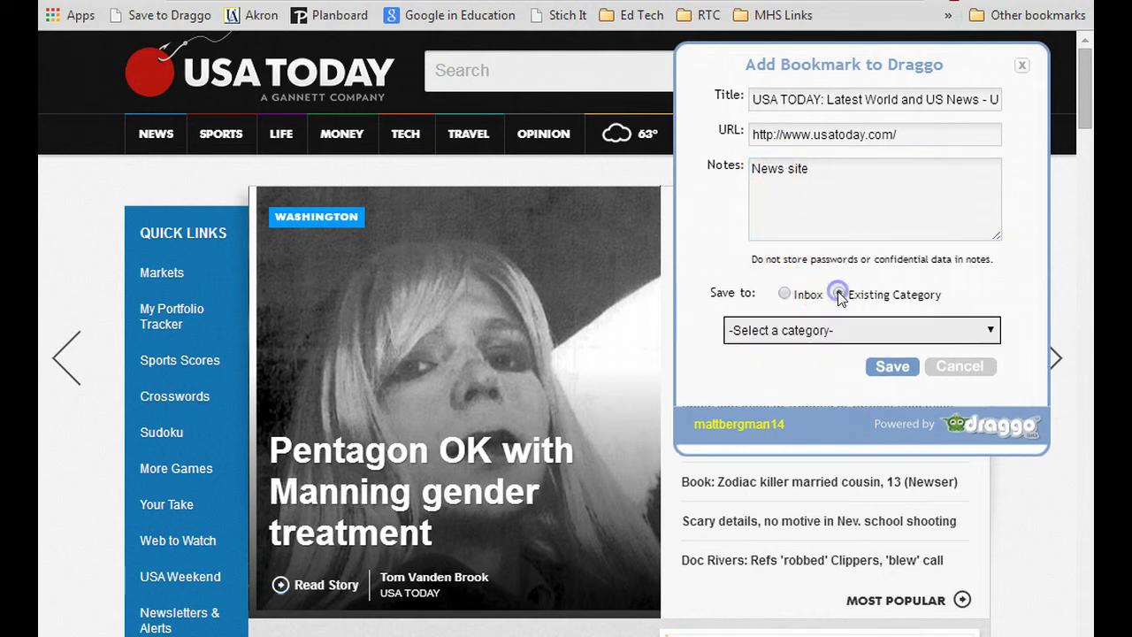
{"action": "left_click", "coordinate": [863, 326]}
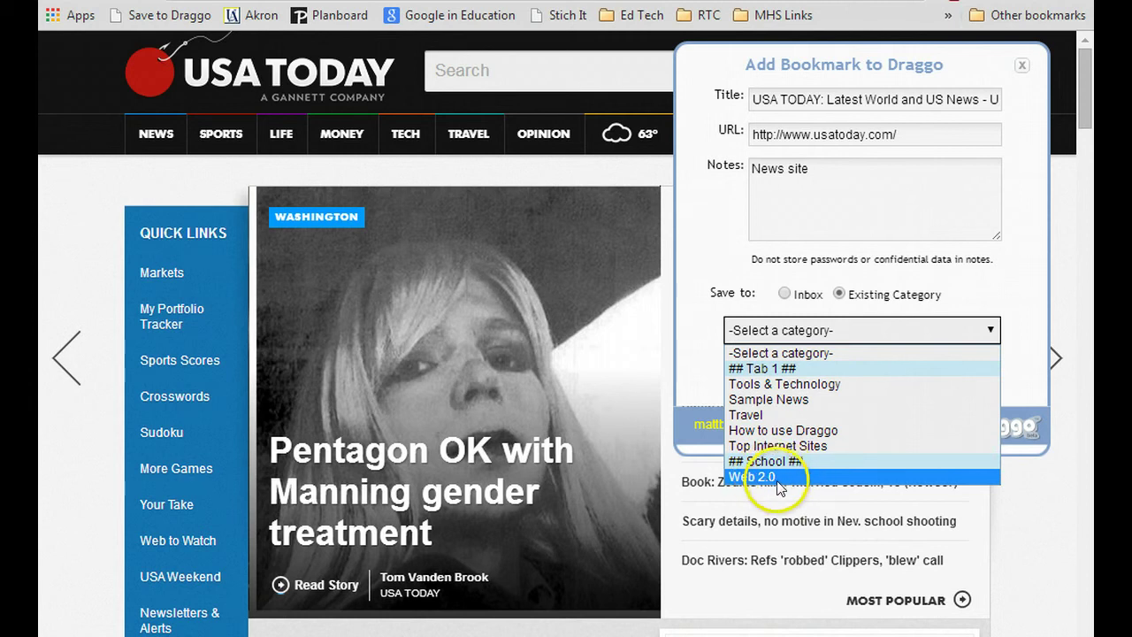
{"action": "left_click", "coordinate": [786, 312]}
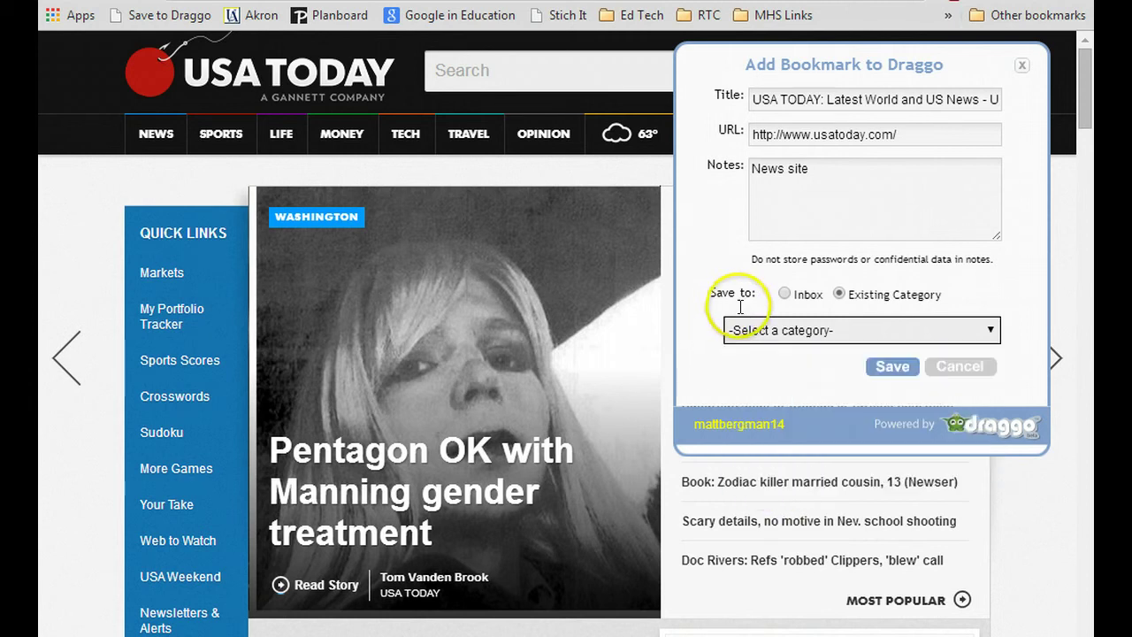
{"action": "left_click", "coordinate": [785, 293]}
{"action": "left_click", "coordinate": [888, 326]}
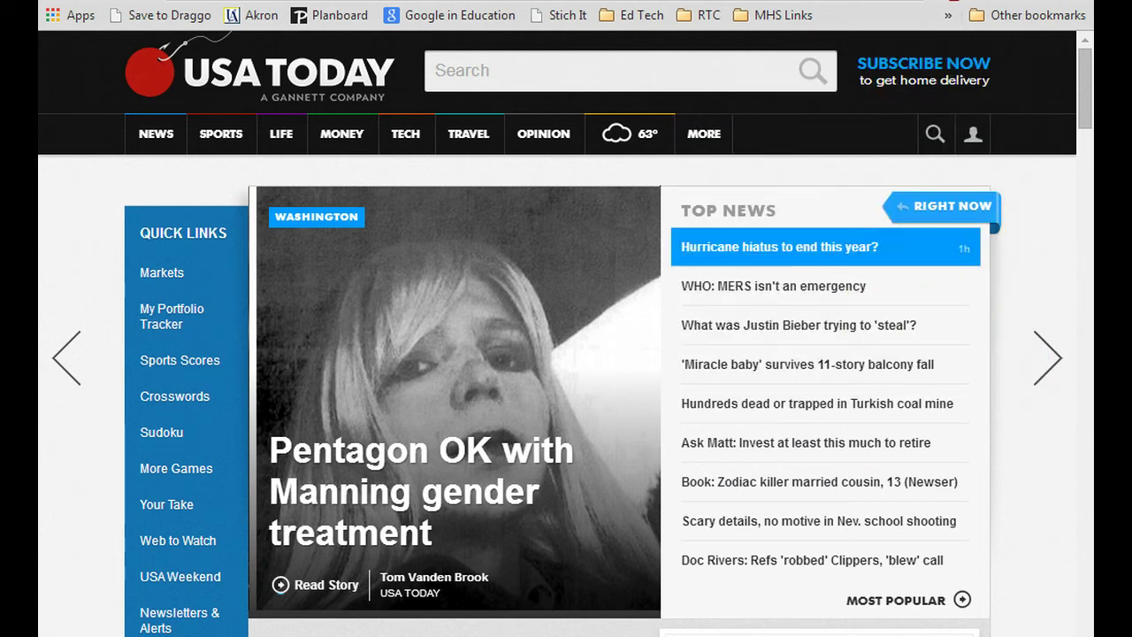
{"action": "key", "text": "ctrl+Tab"}
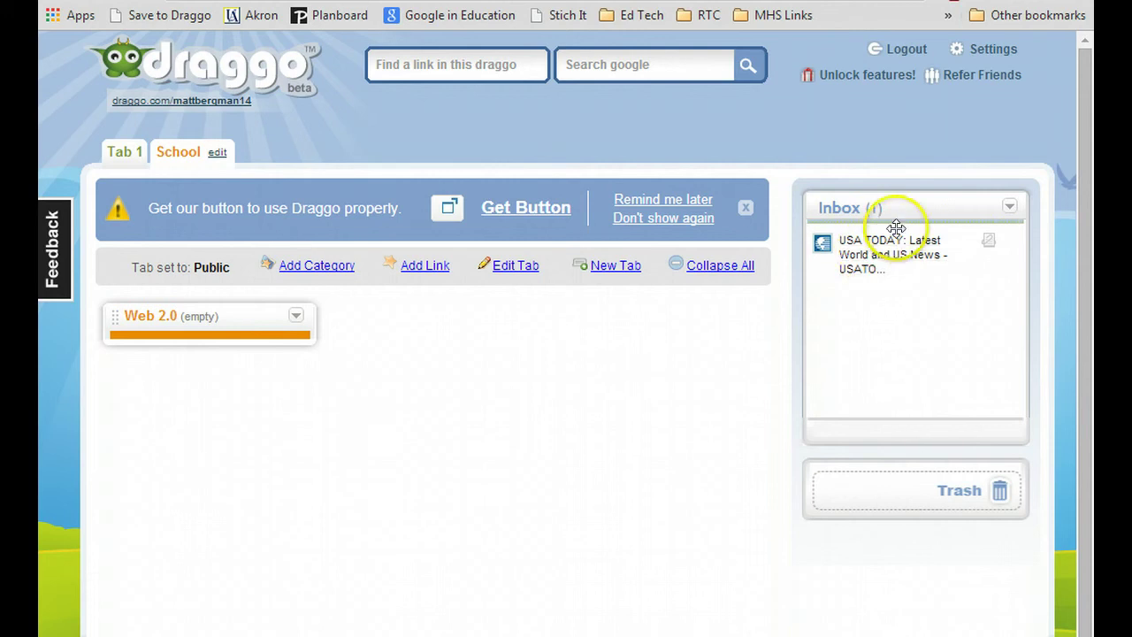
Step: On Tab 1, move the USA TODAY link from Inbox into Top Internet Sites, then trash it
{"action": "left_click", "coordinate": [139, 158]}
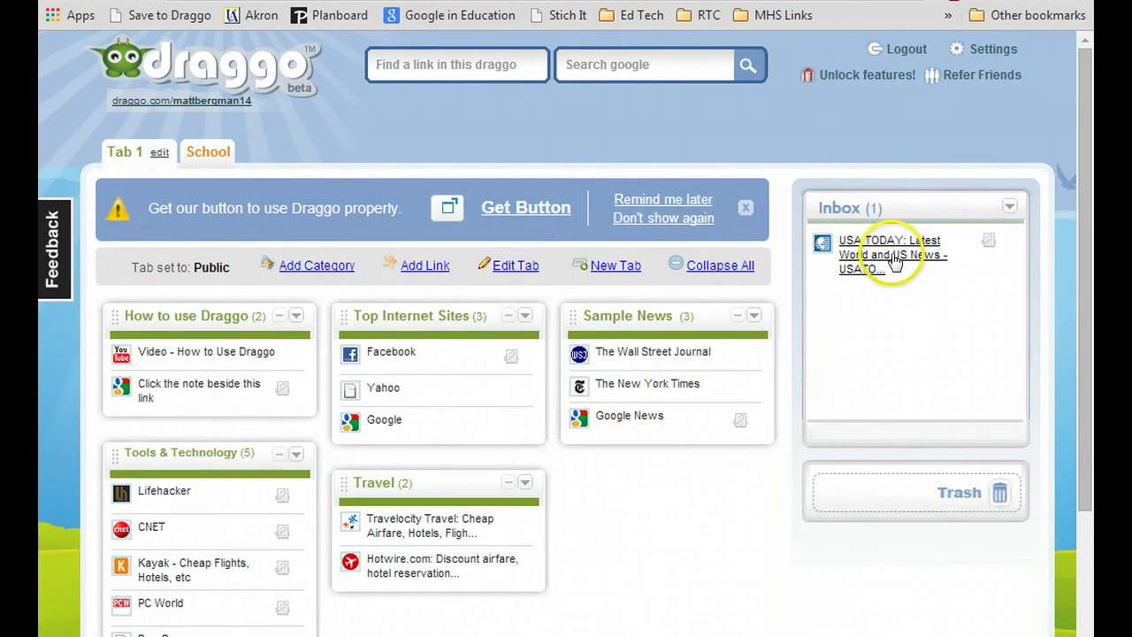
{"action": "left_click_drag", "start_coordinate": [911, 254], "coordinate": [504, 406]}
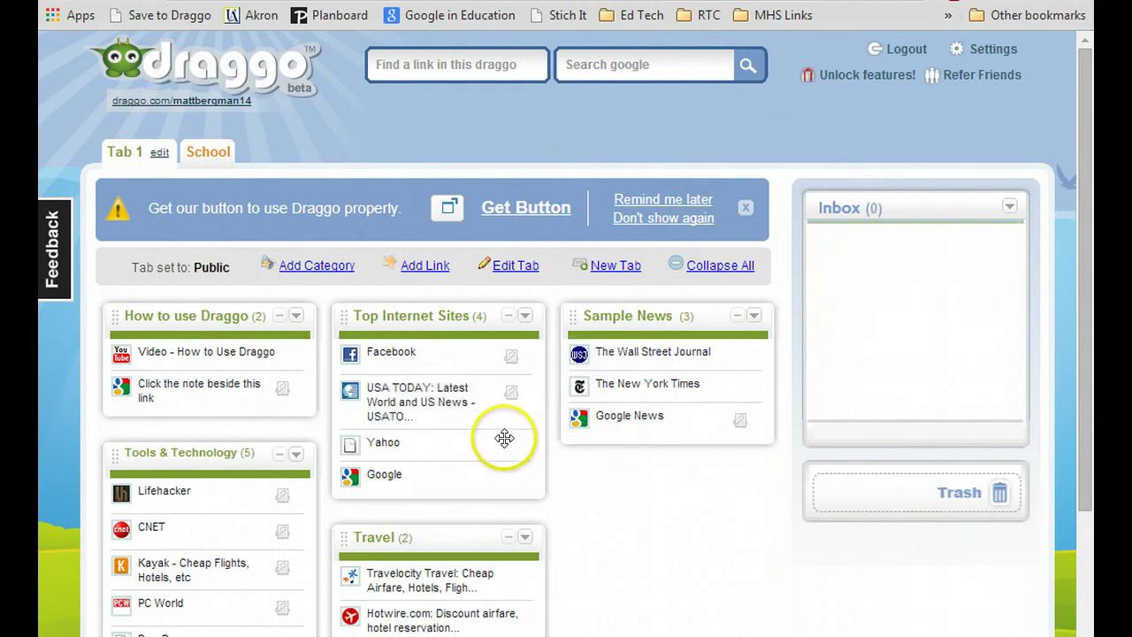
{"action": "left_click_drag", "start_coordinate": [480, 381], "coordinate": [890, 487]}
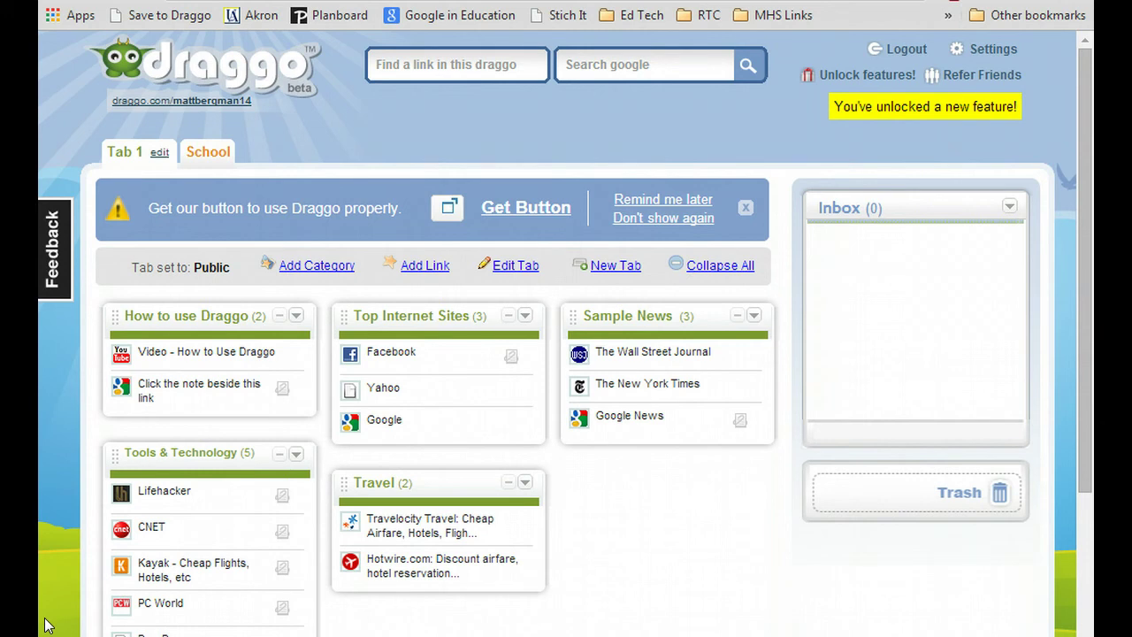
Step: Collapse all Tab 1 categories, expand and re-collapse them, and toggle Sample News open and closed
{"action": "left_click", "coordinate": [733, 269]}
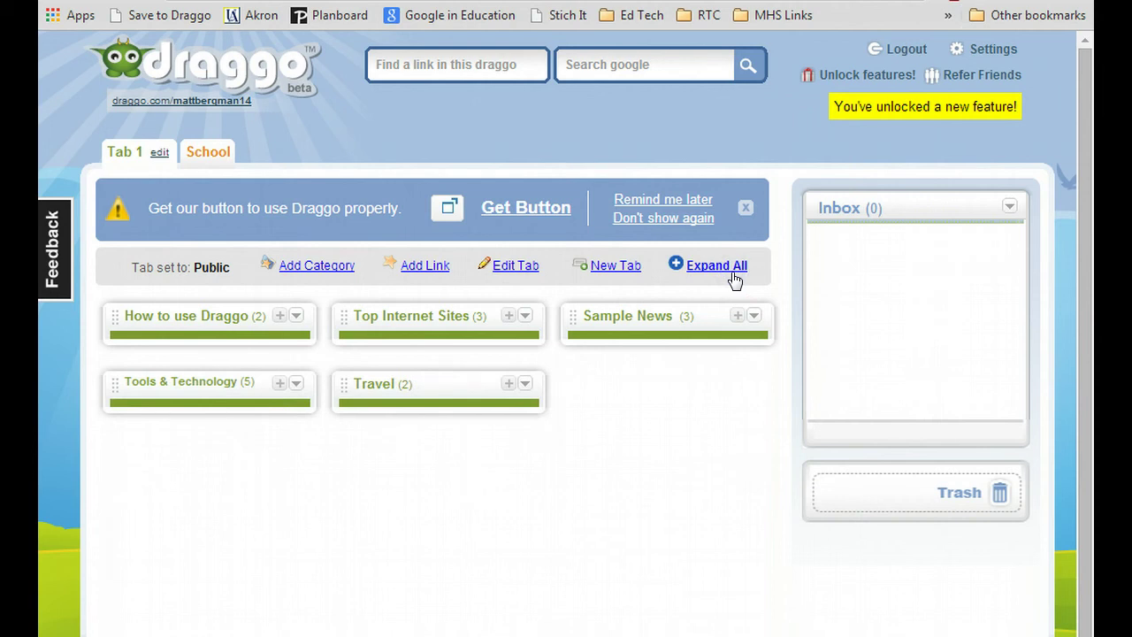
{"action": "left_click", "coordinate": [733, 269]}
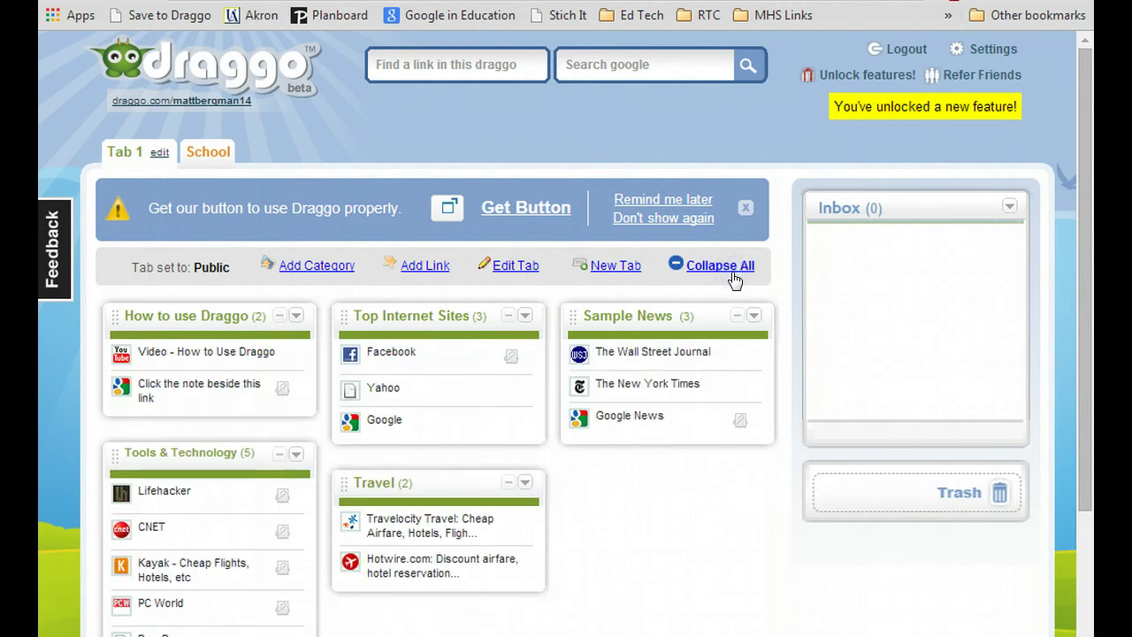
{"action": "left_click", "coordinate": [731, 271]}
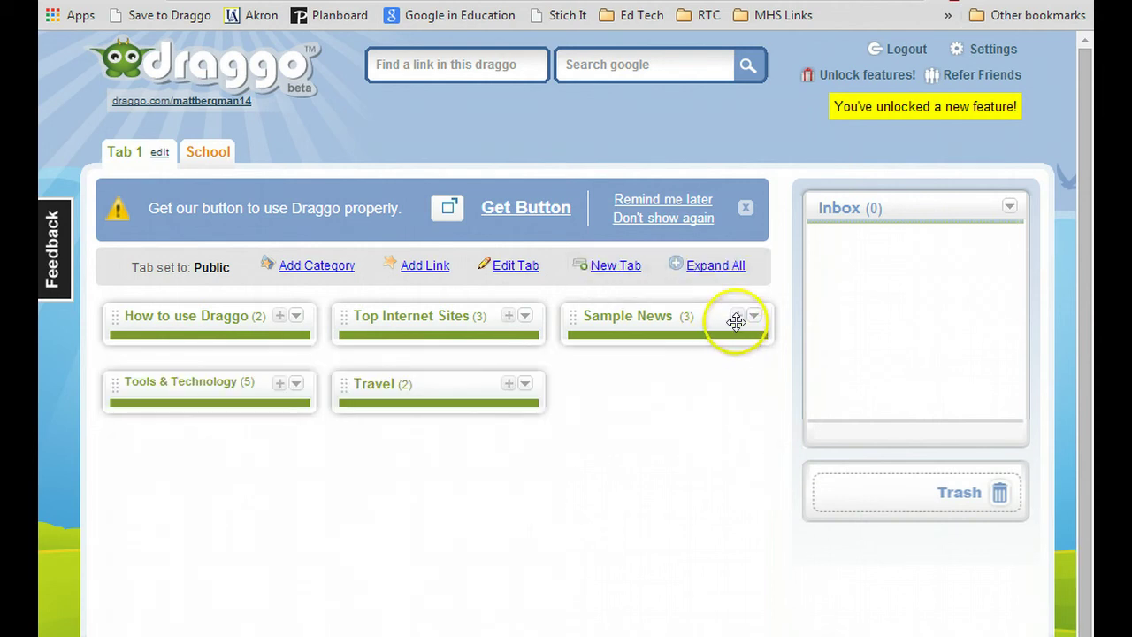
{"action": "left_click", "coordinate": [737, 318]}
{"action": "left_click", "coordinate": [738, 318]}
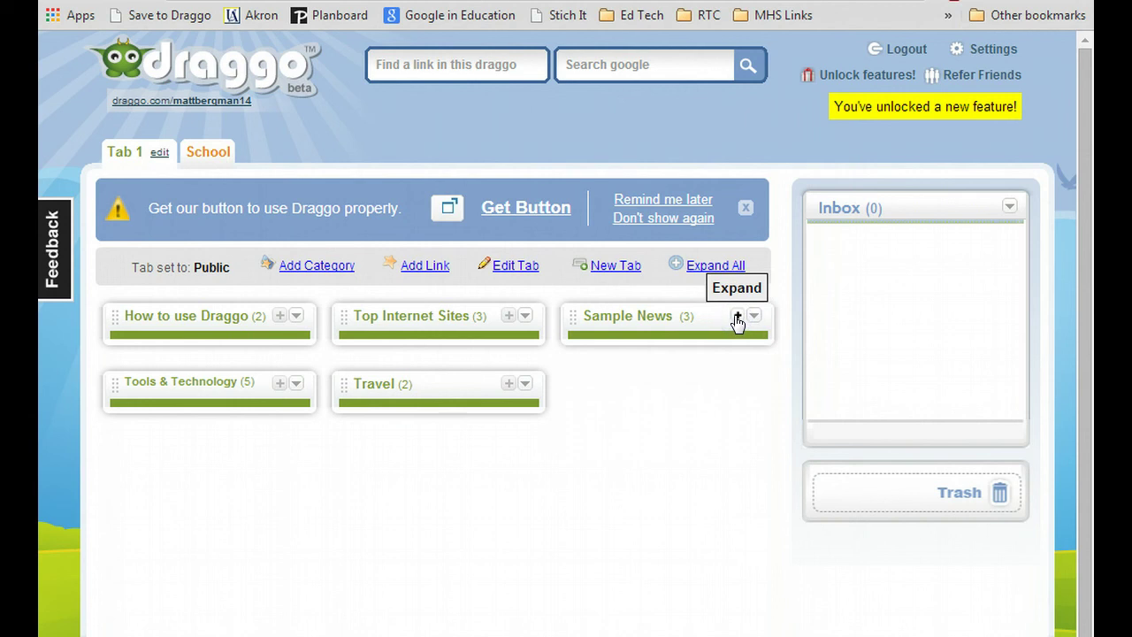
{"action": "left_click", "coordinate": [738, 319]}
{"action": "left_click", "coordinate": [738, 319]}
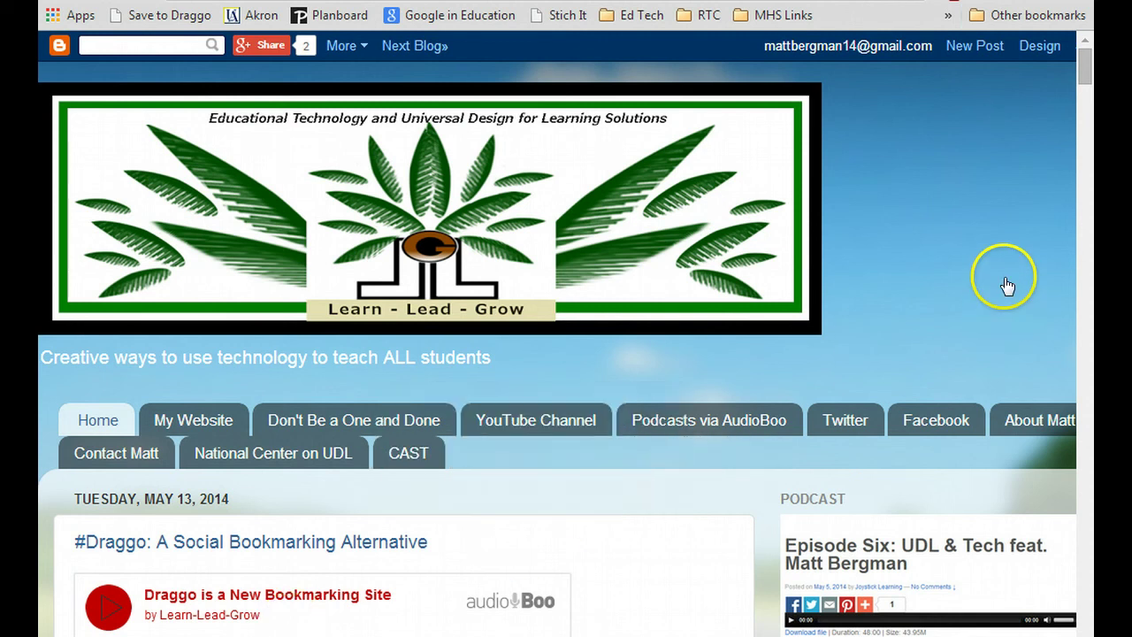
{"action": "scroll", "coordinate": [935, 569], "scroll_direction": "down", "scroll_amount": 3}
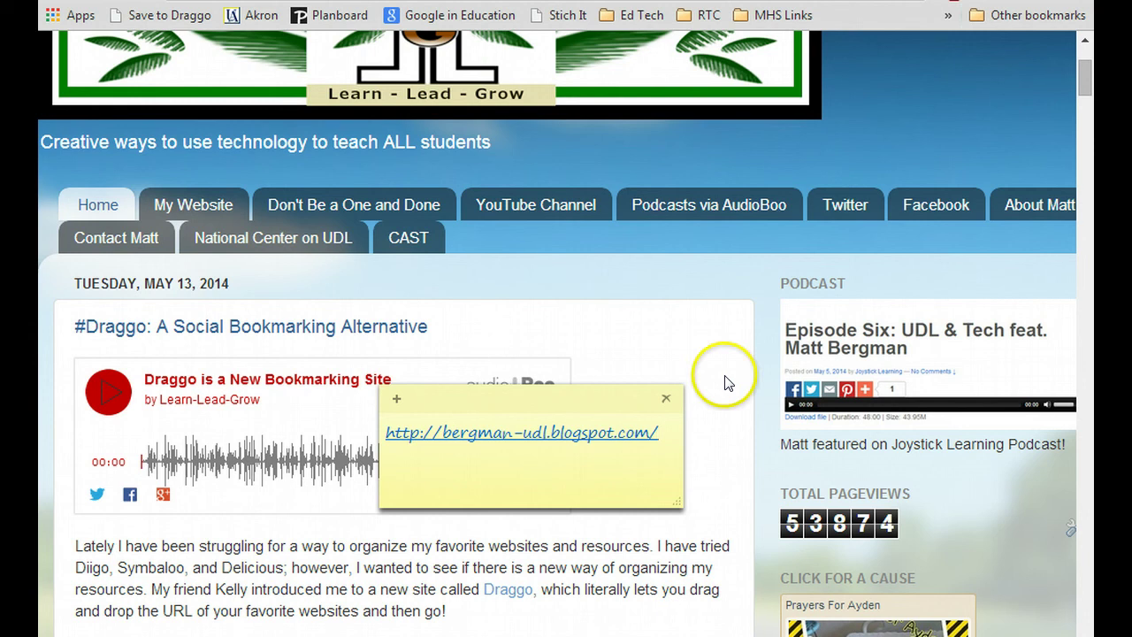
{"action": "scroll", "coordinate": [723, 349], "scroll_direction": "down", "scroll_amount": 5}
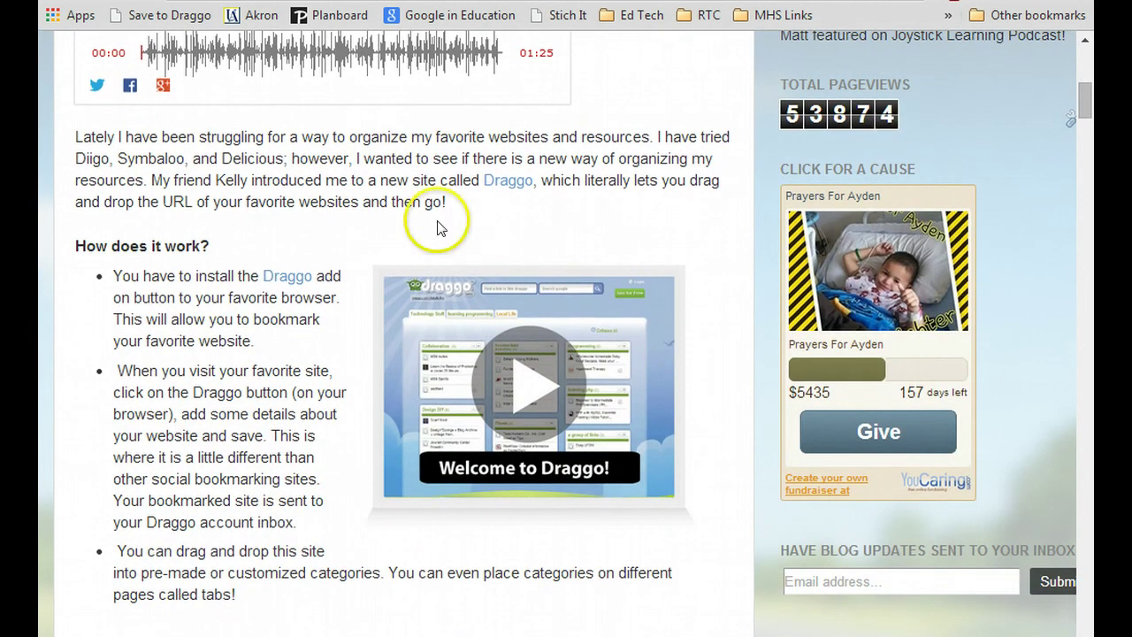
{"action": "scroll", "coordinate": [380, 328], "scroll_direction": "down", "scroll_amount": 5}
{"action": "scroll", "coordinate": [381, 330], "scroll_direction": "down", "scroll_amount": 13}
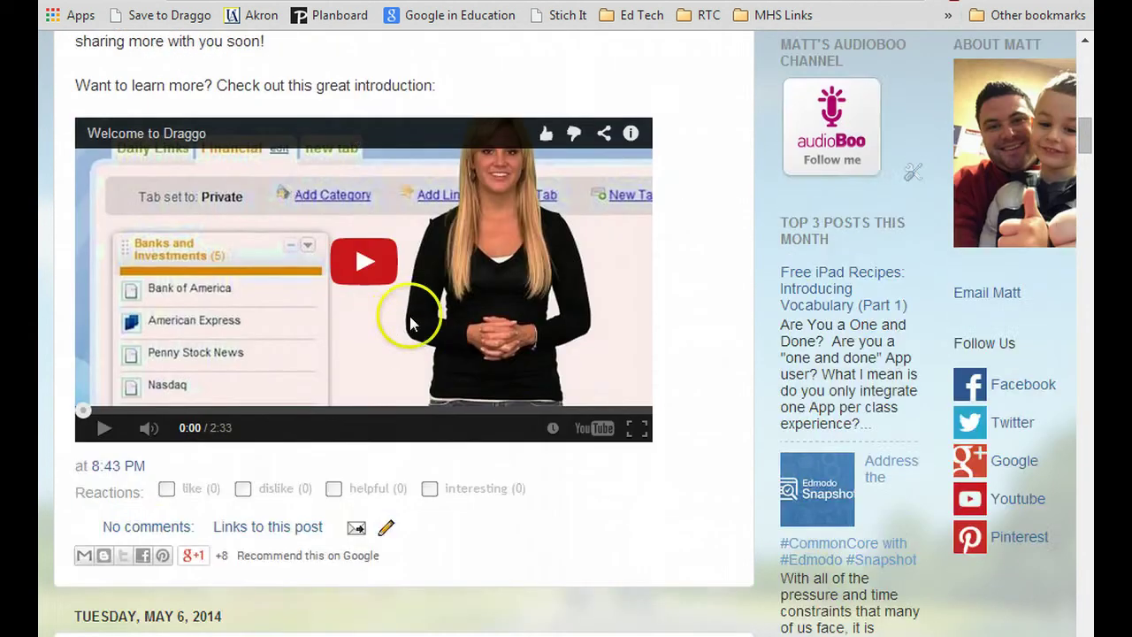
{"action": "scroll", "coordinate": [432, 326], "scroll_direction": "down", "scroll_amount": 4}
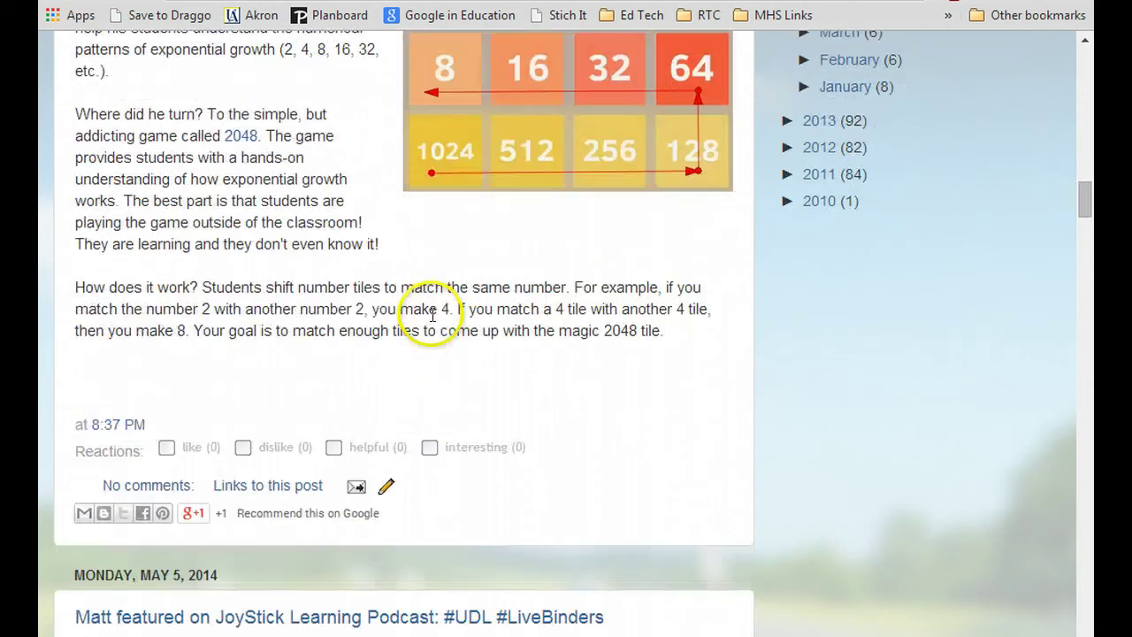